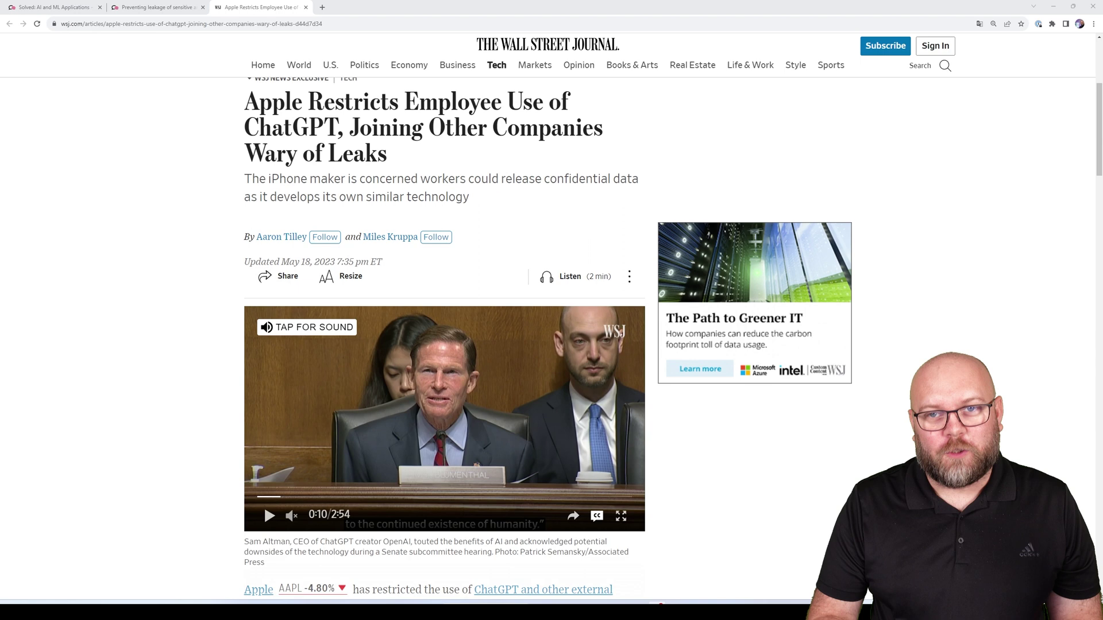
# - Switch to the browser tab with the CheckMates 'AI and ML Applications - URL Filtering' post
pyautogui.hotkey('ctrl', 'Tab')
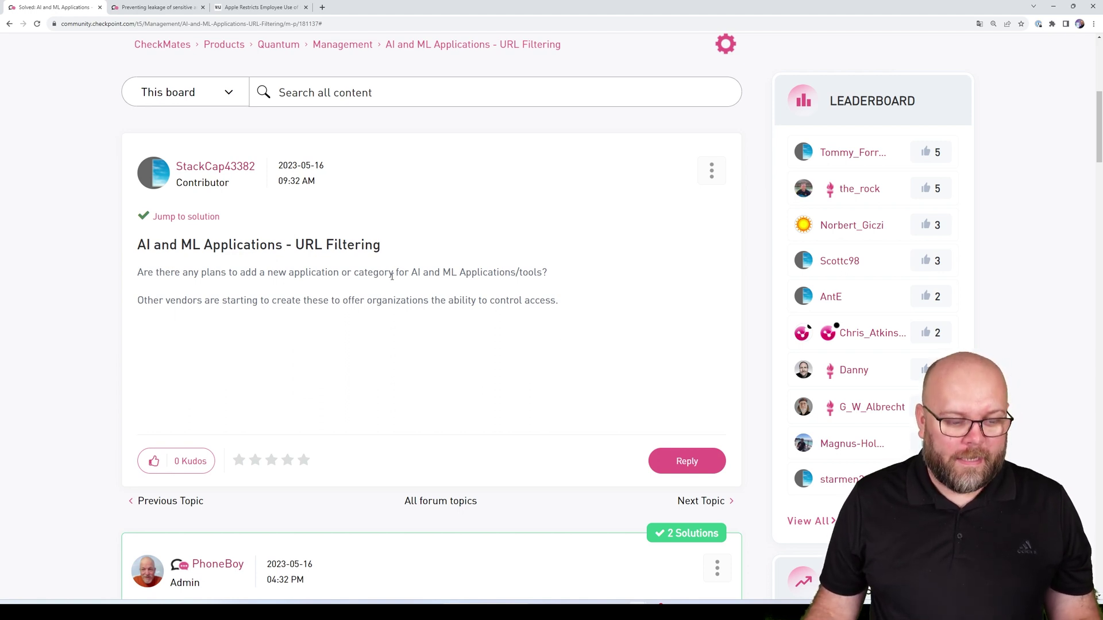
# - Open the 'Preventing leakage…' CheckMates post and scroll to its embedded policy demo video
pyautogui.click(162, 7)
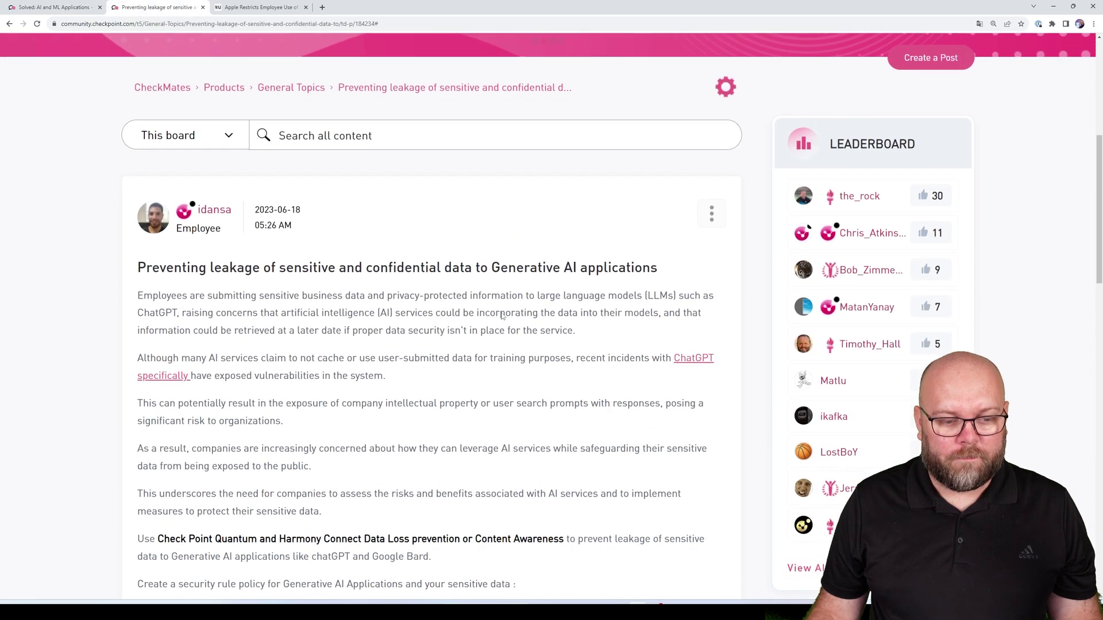
pyautogui.scroll(-3, 501, 316)
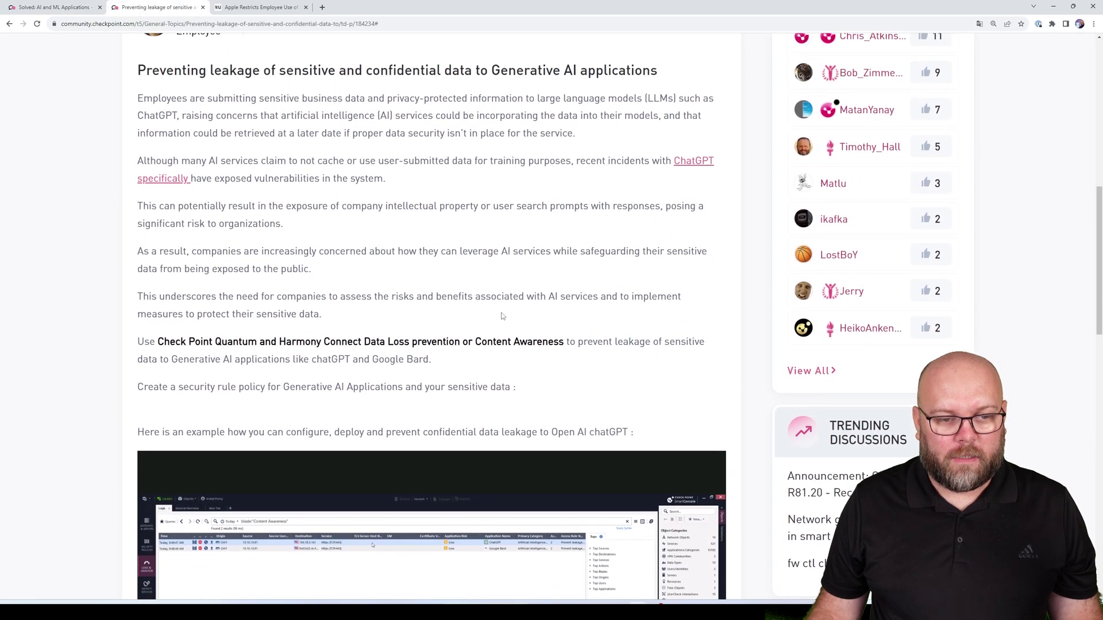
pyautogui.scroll(1, 501, 316)
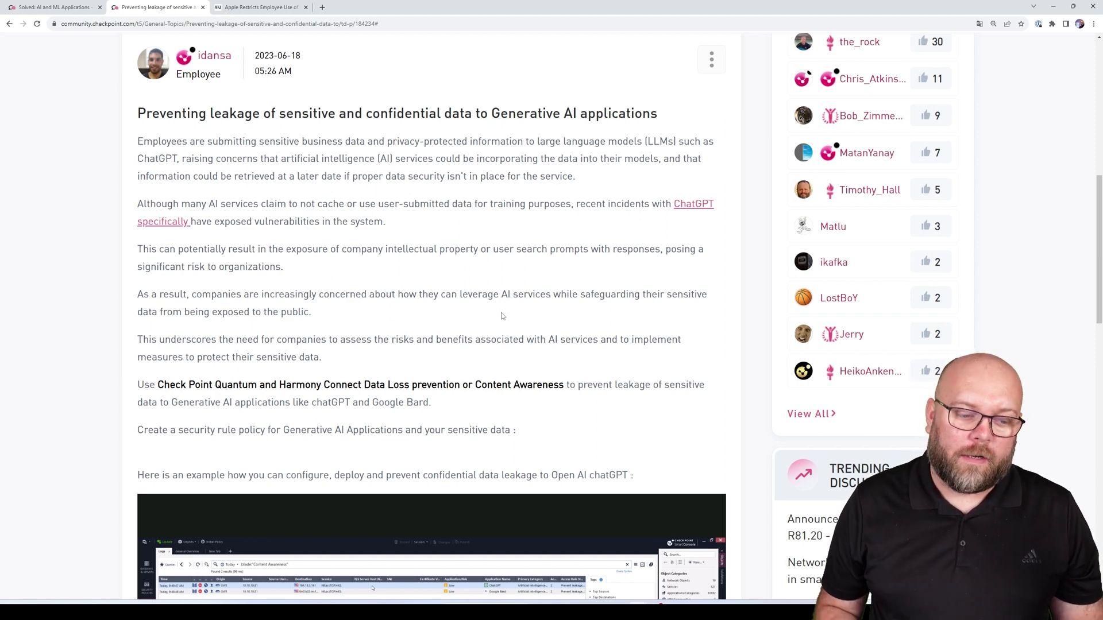
pyautogui.scroll(-4, 501, 316)
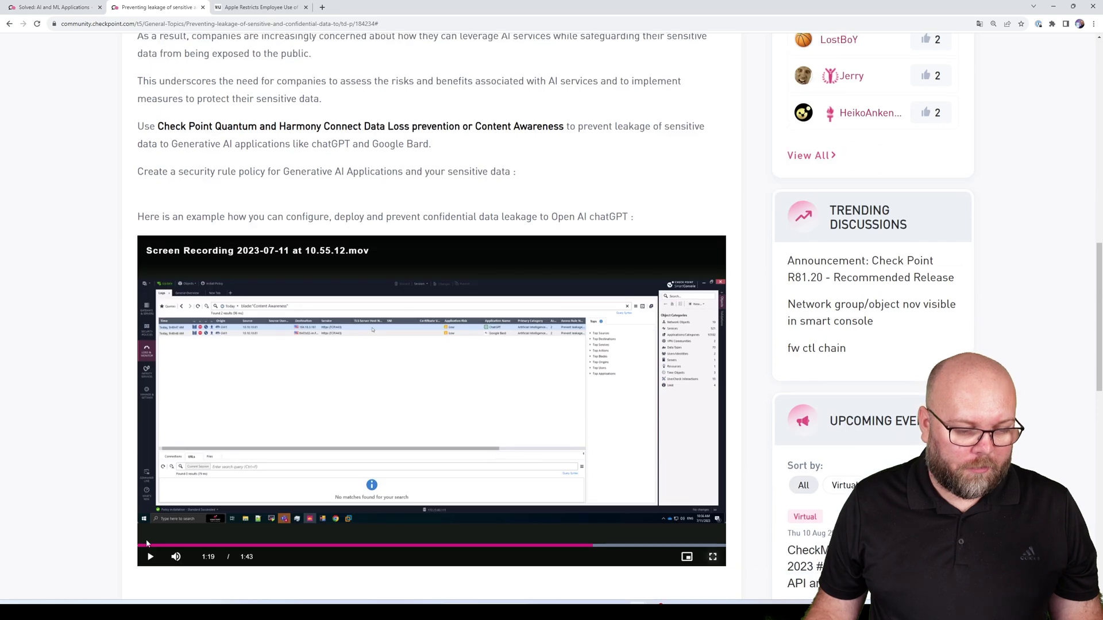
pyautogui.click(146, 544)
pyautogui.scroll(4, 267, 44)
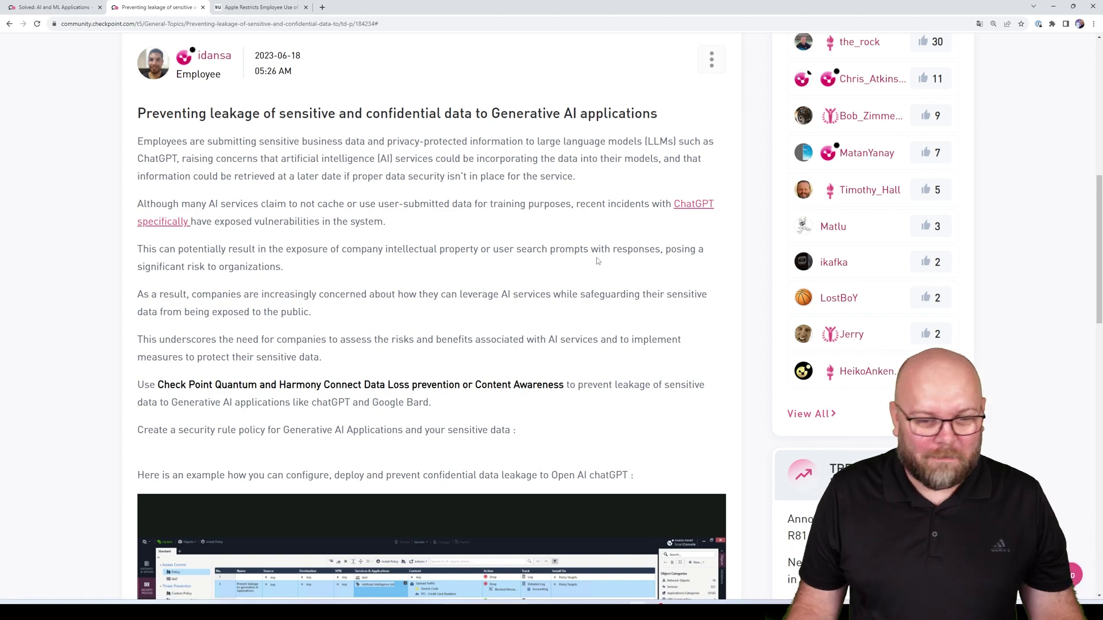
pyautogui.scroll(-6, 604, 266)
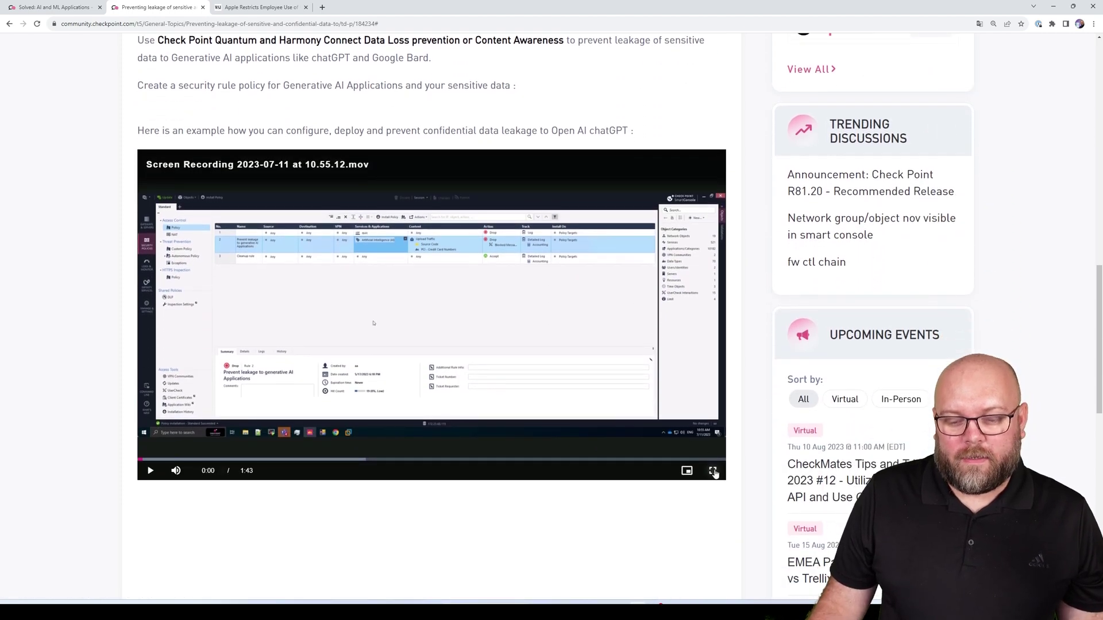
# - Play the demo fullscreen and review the New > Data Type options in the rule's Content picker
pyautogui.click(713, 471)
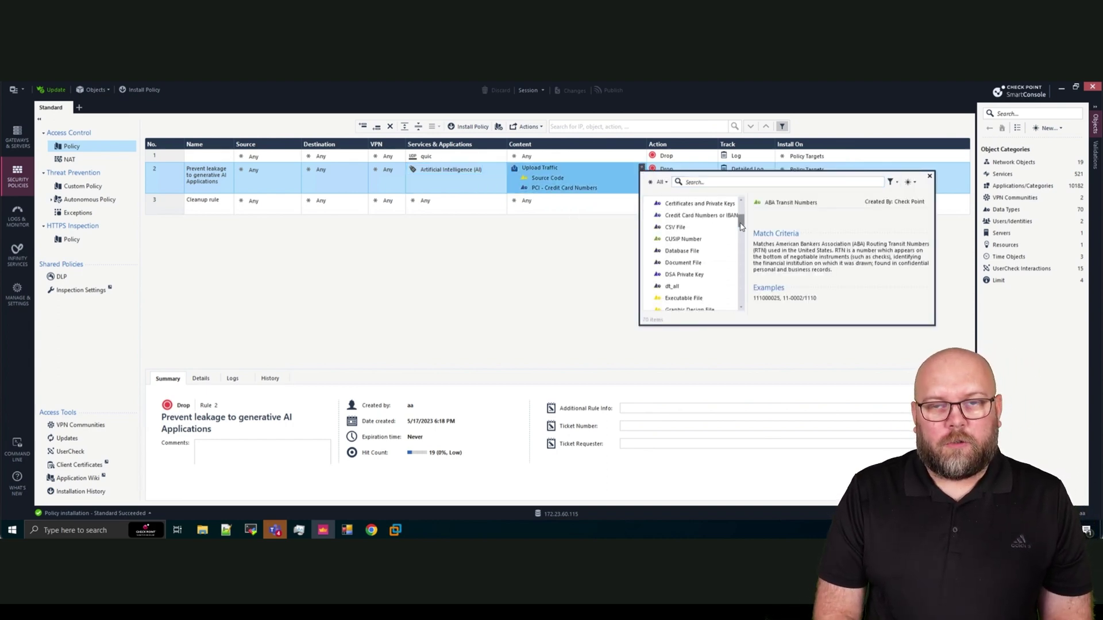
pyautogui.click(908, 182)
pyautogui.moveTo(926, 197)
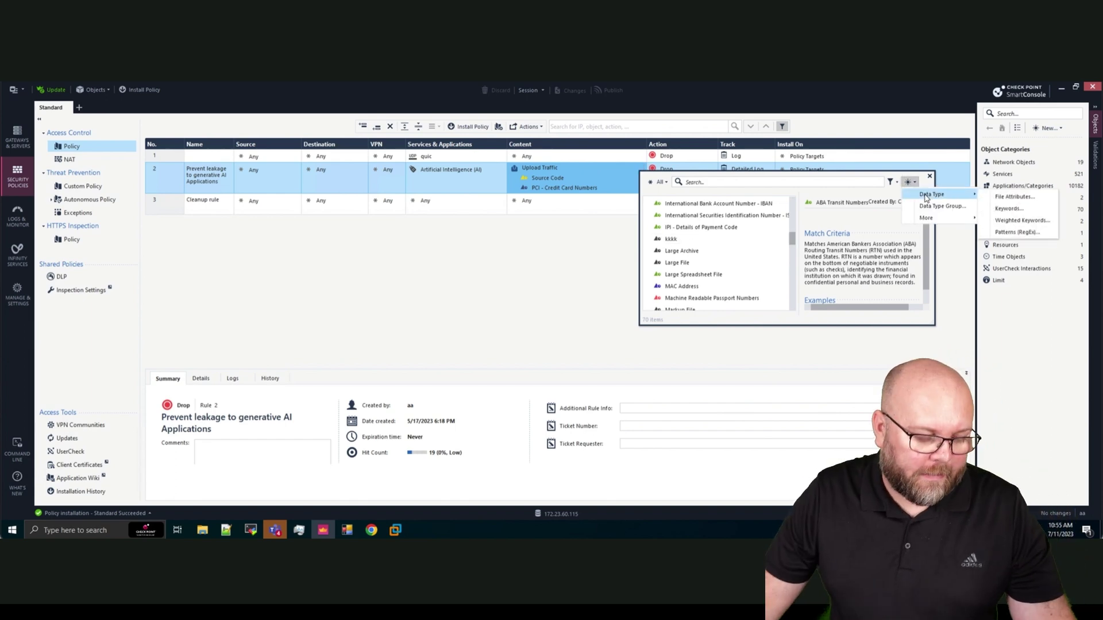
pyautogui.click(929, 176)
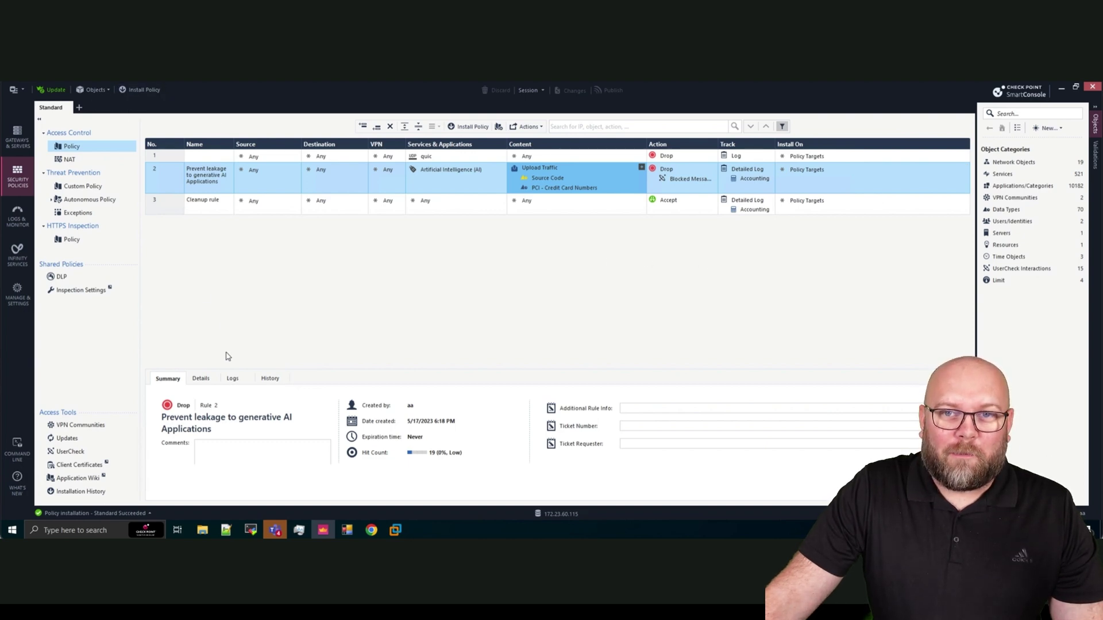
# - Bring up Google Bard in the browser and send it 'Hi'
pyautogui.click(371, 530)
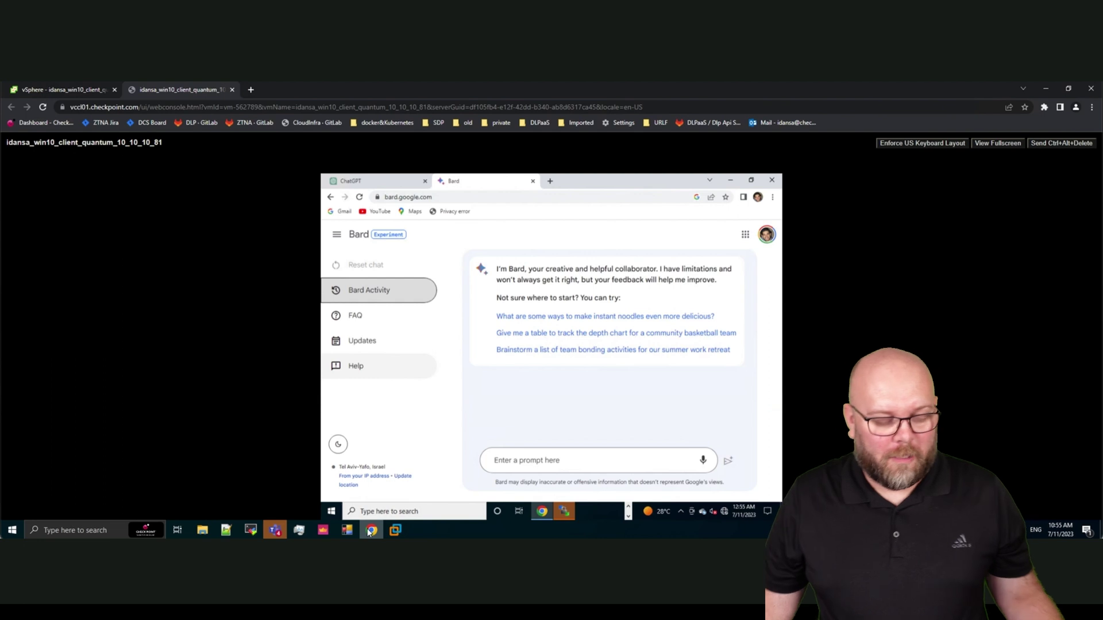
pyautogui.click(528, 458)
pyautogui.write('Hi')
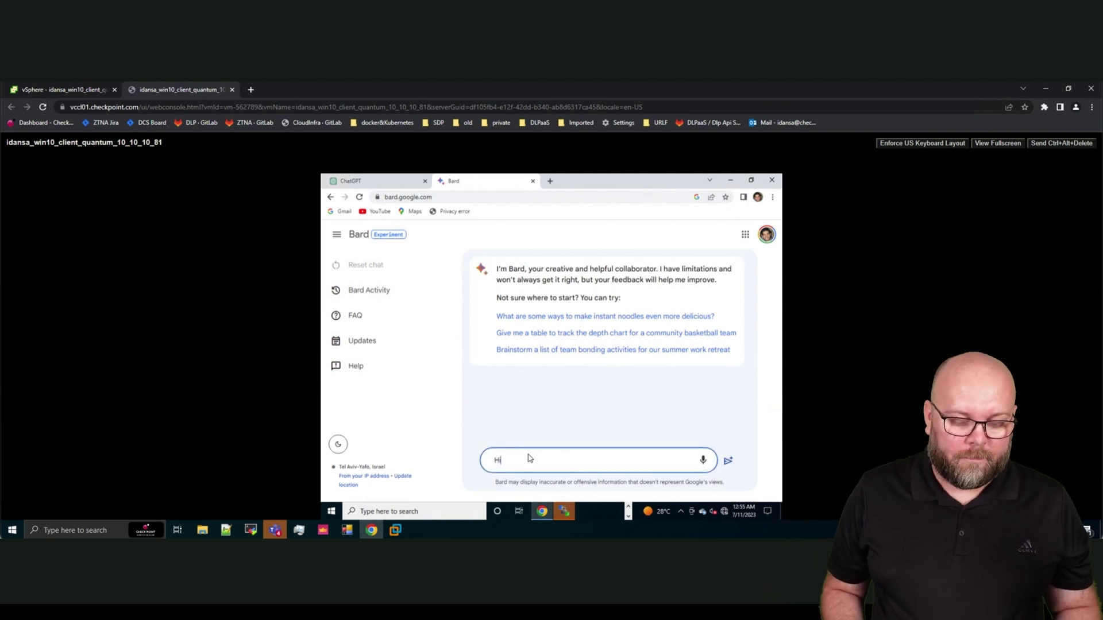
pyautogui.press('Return')
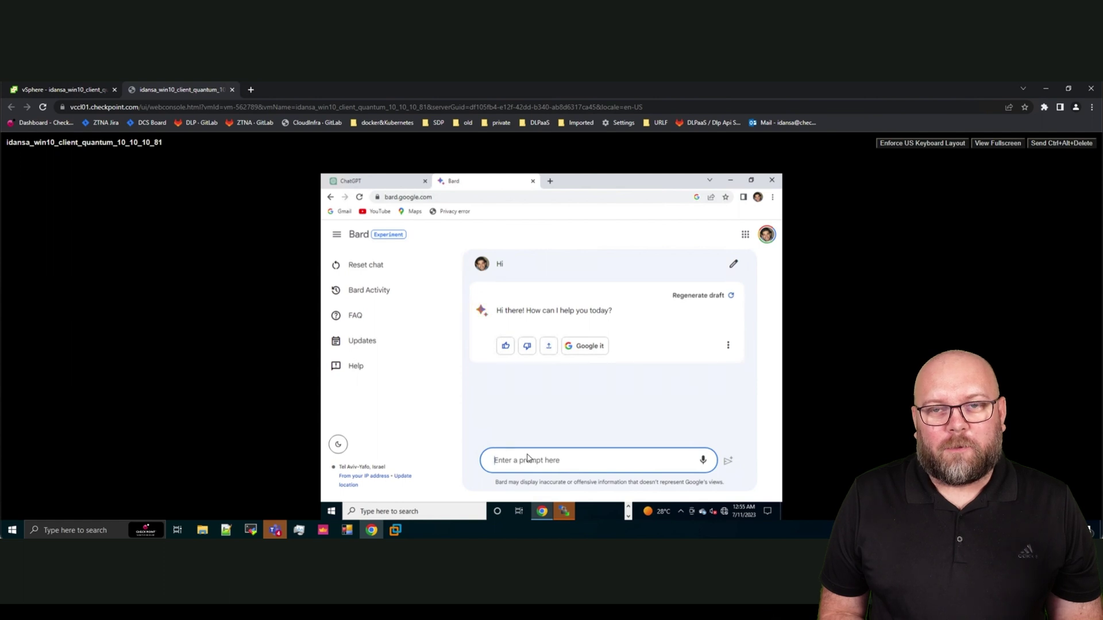
# - Paste and send the test credit-card numbers to Bard, then dismiss the Page Blocked notice
pyautogui.hotkey('ctrl', 'v')
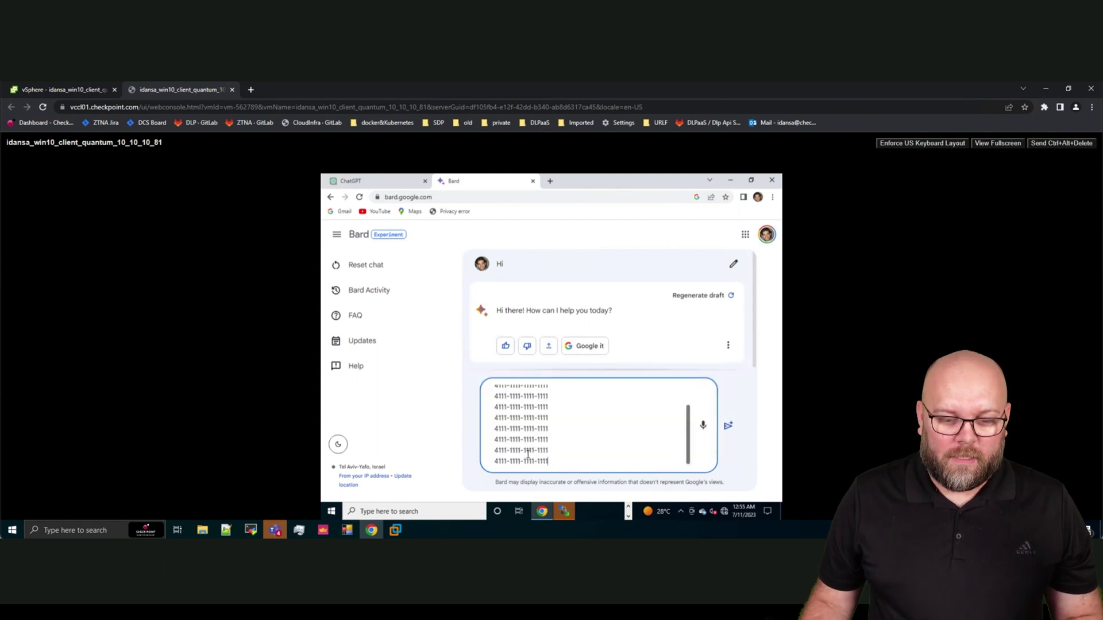
pyautogui.press('Return')
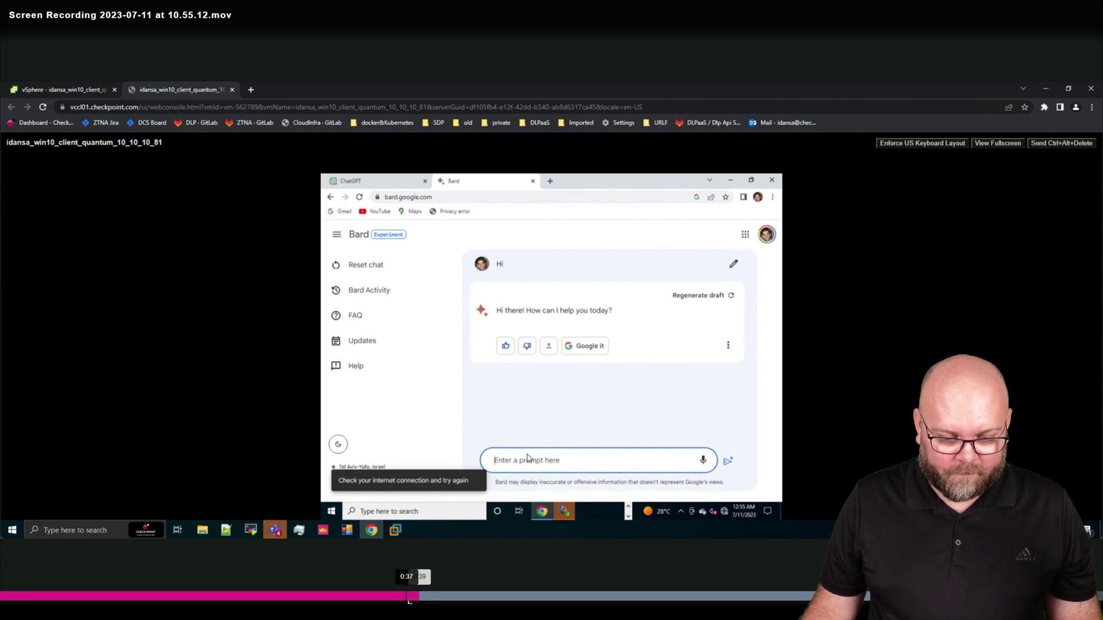
pyautogui.click(395, 601)
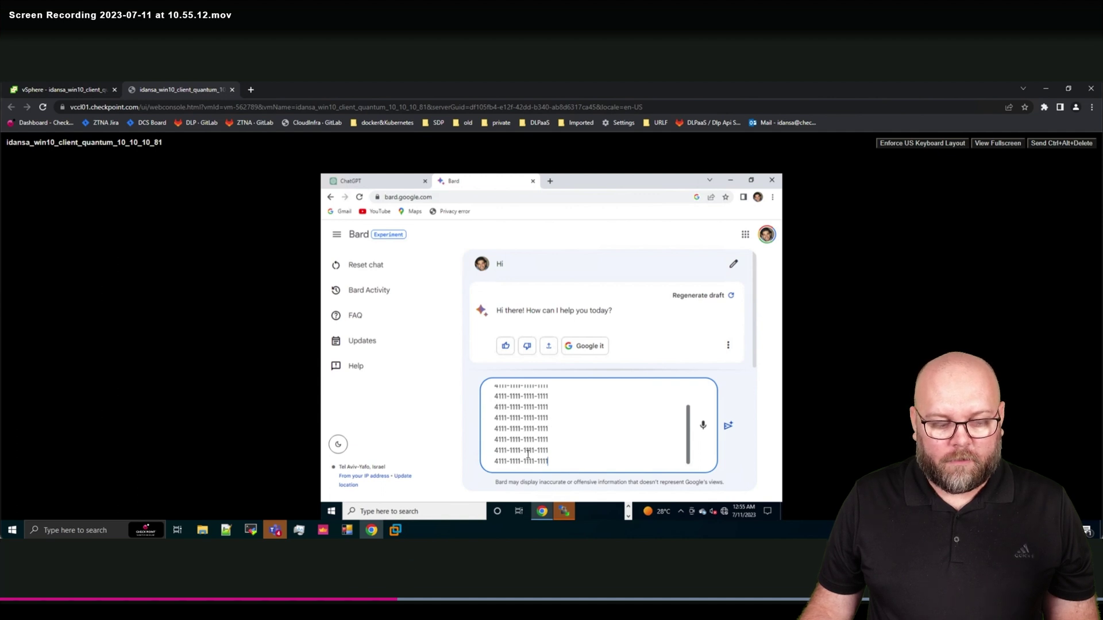
pyautogui.press('Return')
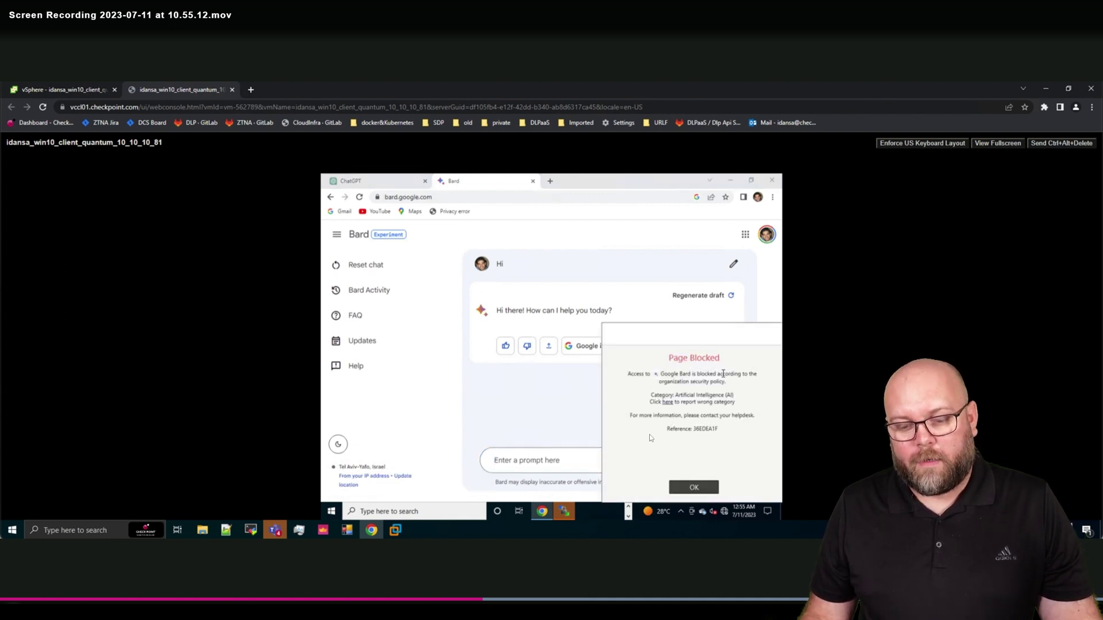
pyautogui.click(687, 488)
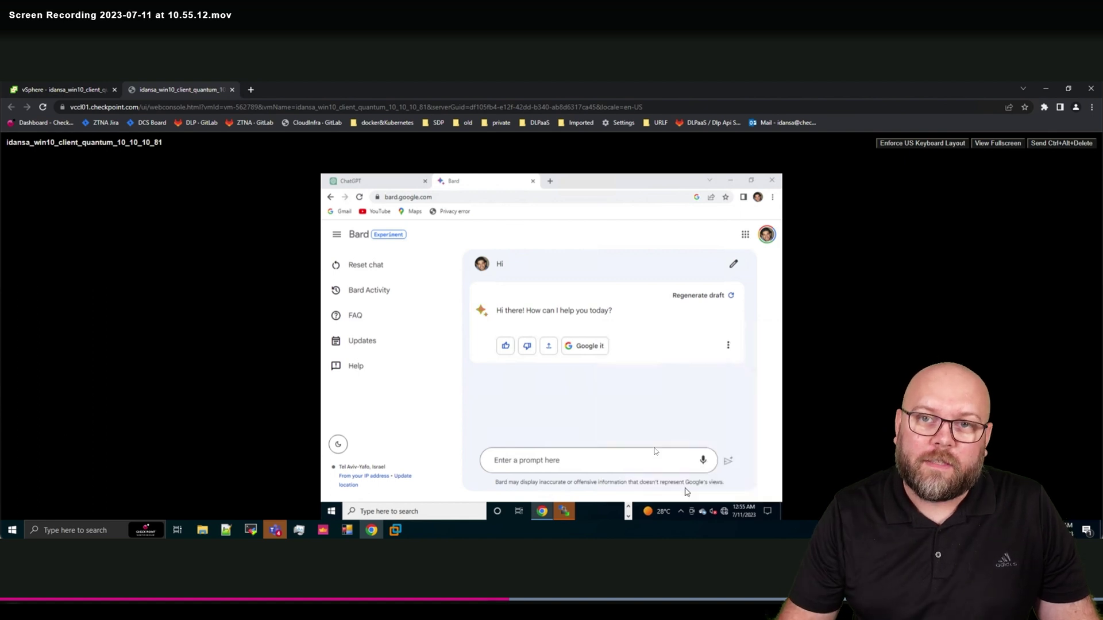
# - Switch to the ChatGPT conversation and send 'Hi'
pyautogui.click(363, 183)
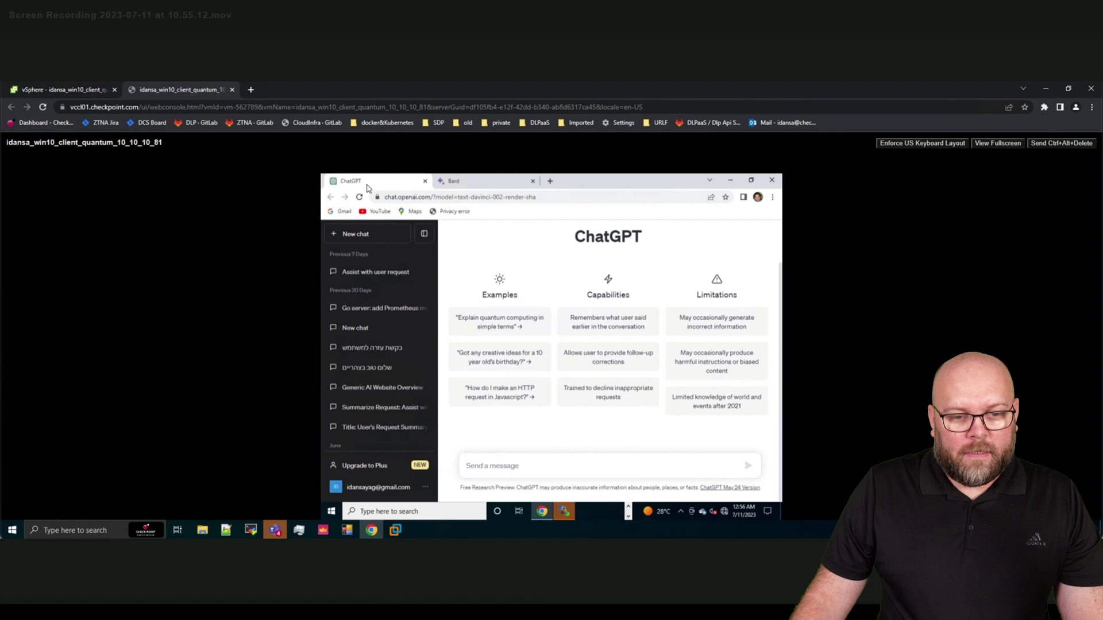
pyautogui.write('Hi')
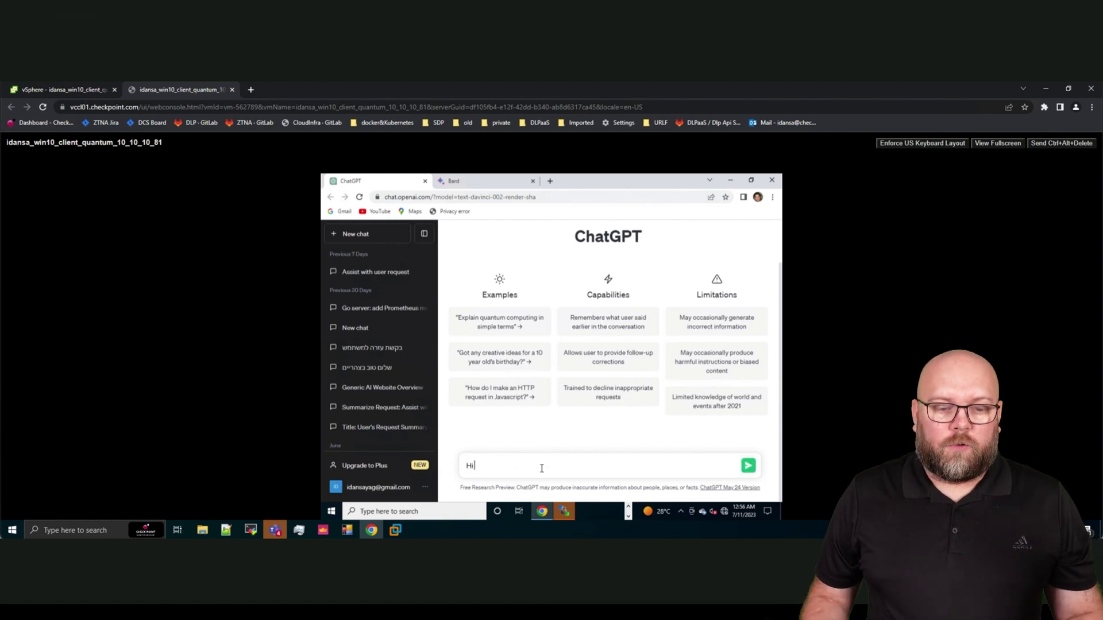
pyautogui.press('Return')
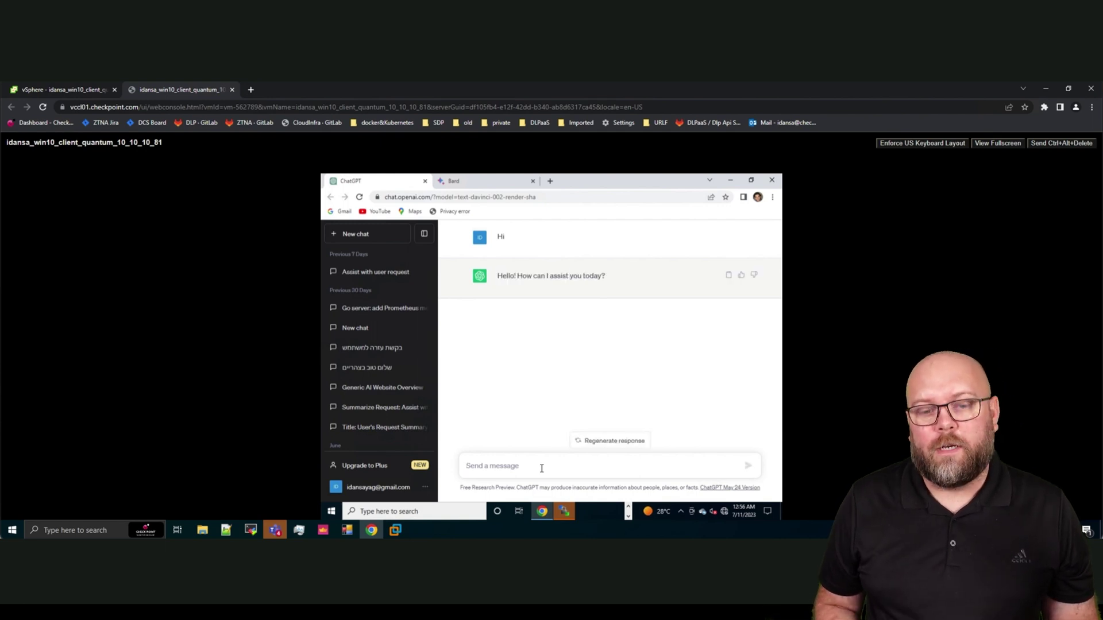
# - Paste and submit the test credit-card numbers, then dismiss the Page Blocked notice
pyautogui.hotkey('ctrl', 'v')
pyautogui.press('Return')
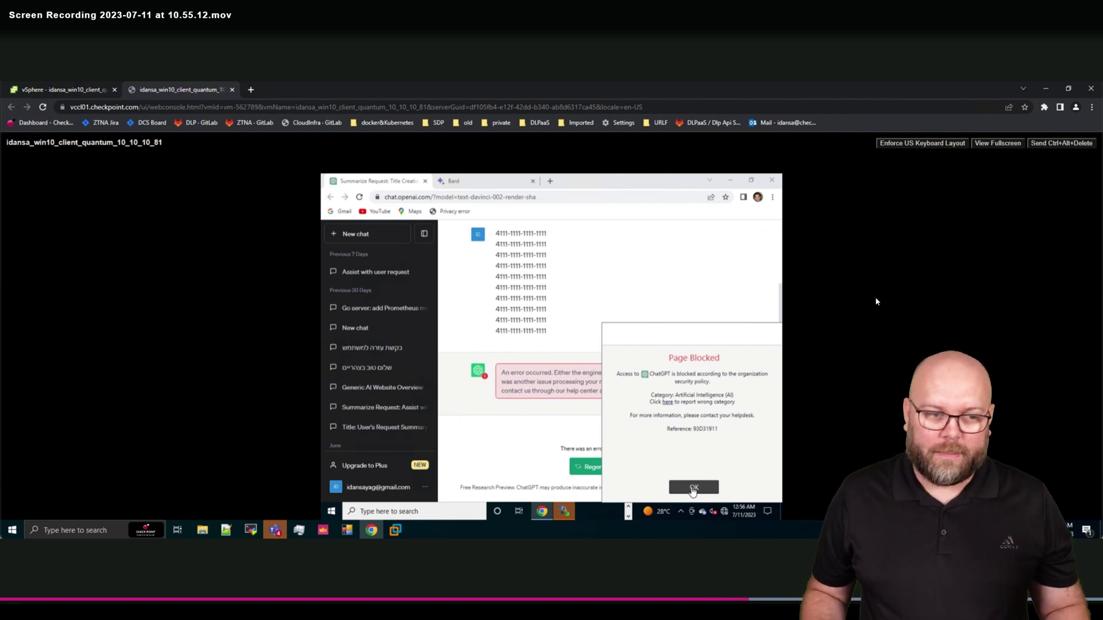
pyautogui.click(693, 489)
# - Return to SmartConsole's logs view and refresh the Content Awareness results
pyautogui.hotkey('alt', 'Tab')
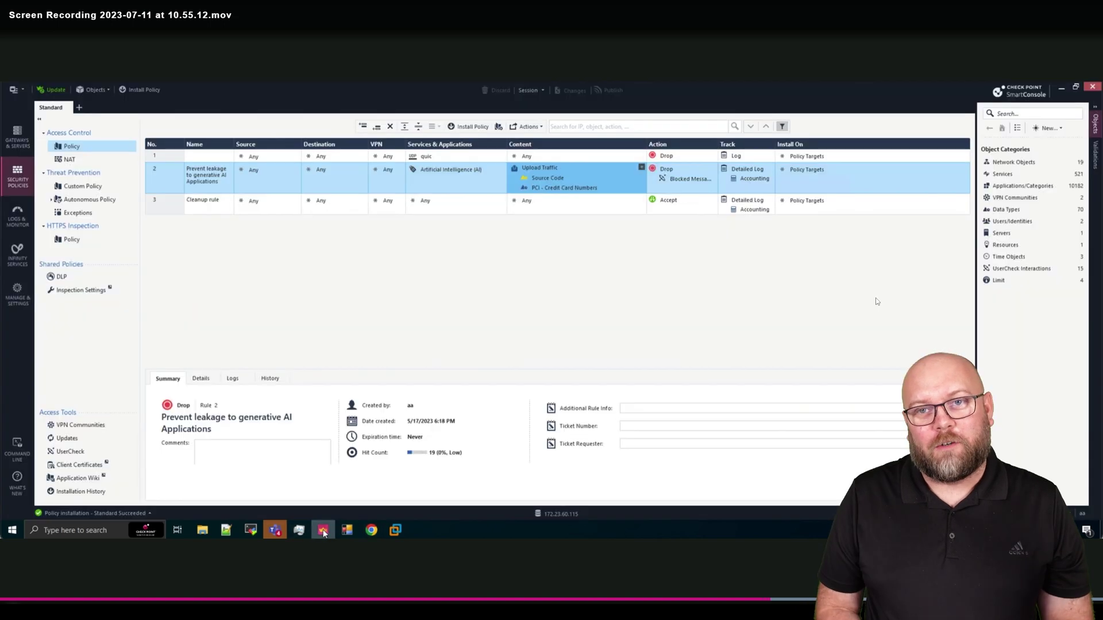
pyautogui.click(18, 219)
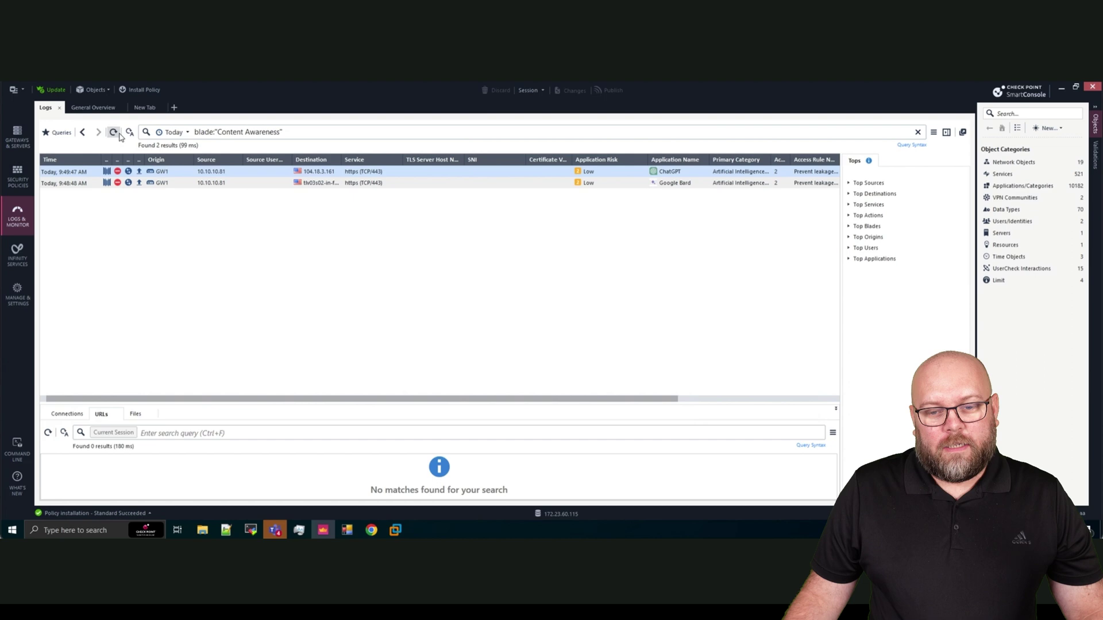
pyautogui.click(114, 133)
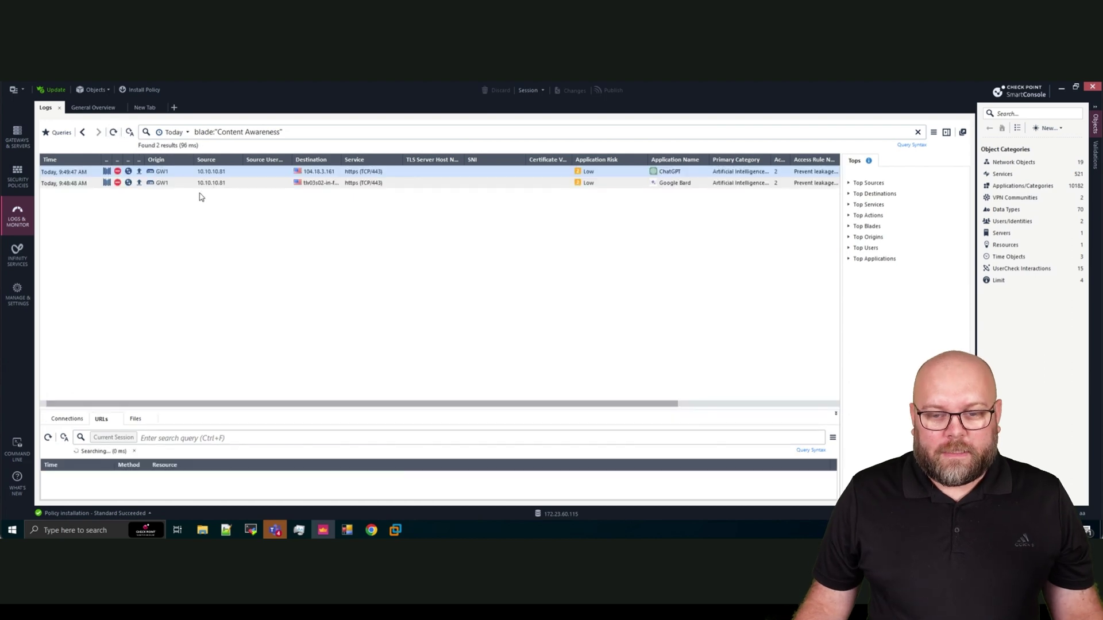
# - Inspect the details of the blocked ChatGPT and Google Bard log entries
pyautogui.doubleClick(441, 172)
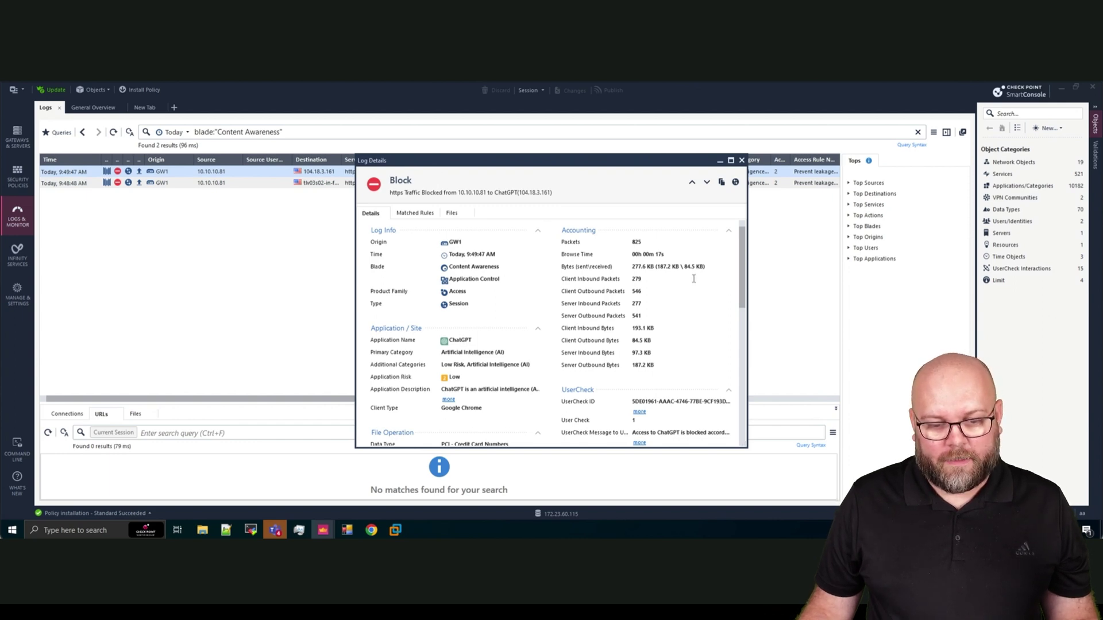
pyautogui.scroll(-3, 523, 395)
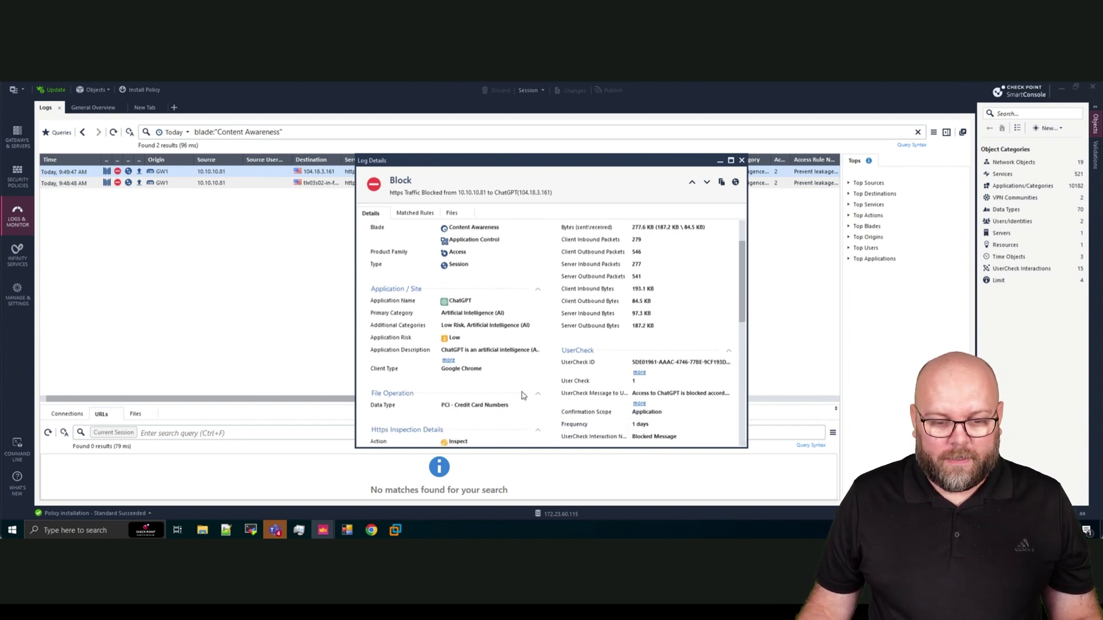
pyautogui.click(742, 161)
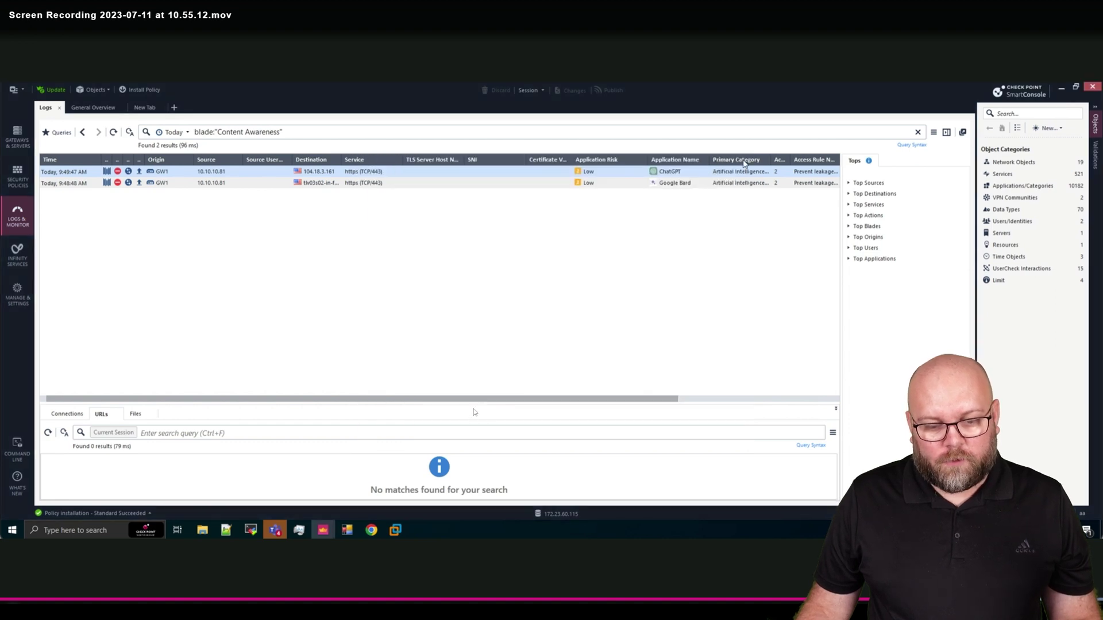
pyautogui.doubleClick(408, 185)
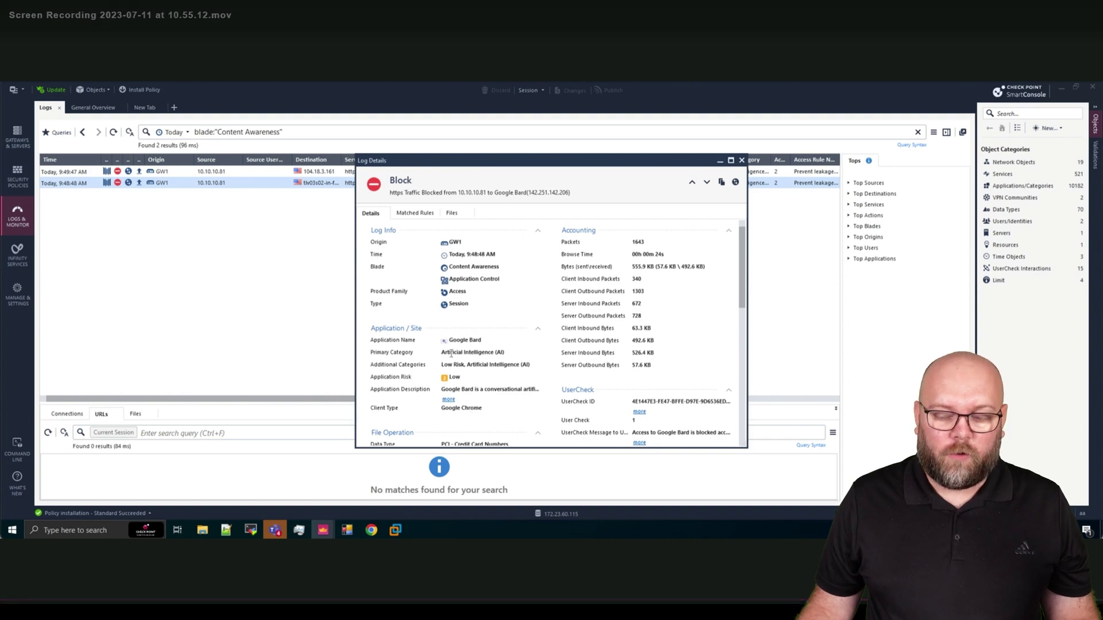
pyautogui.scroll(-3, 743, 256)
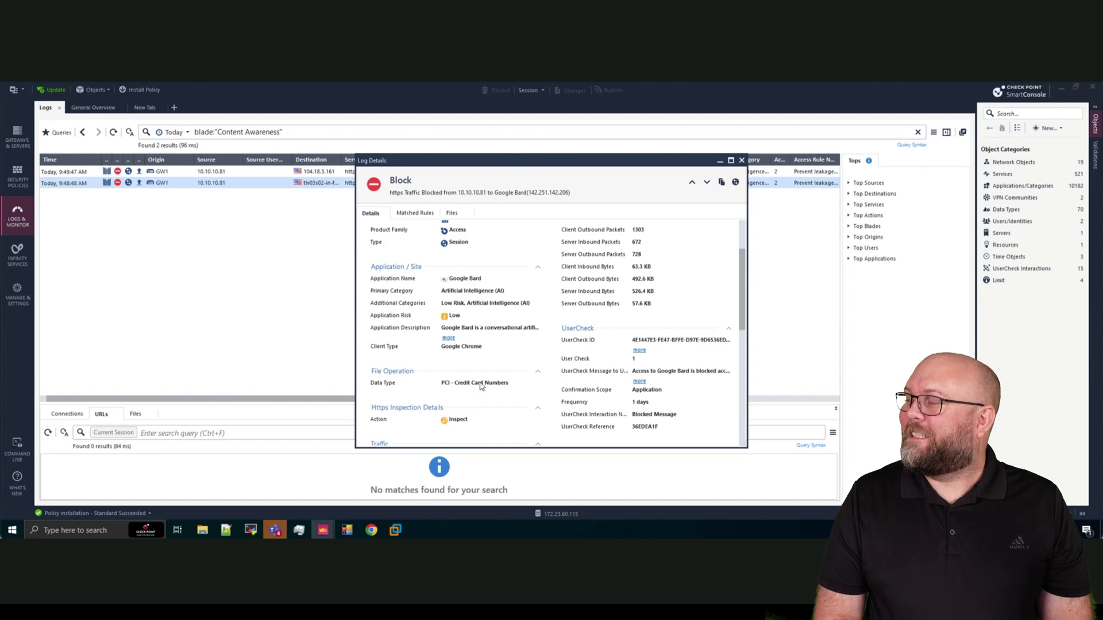
pyautogui.click(742, 161)
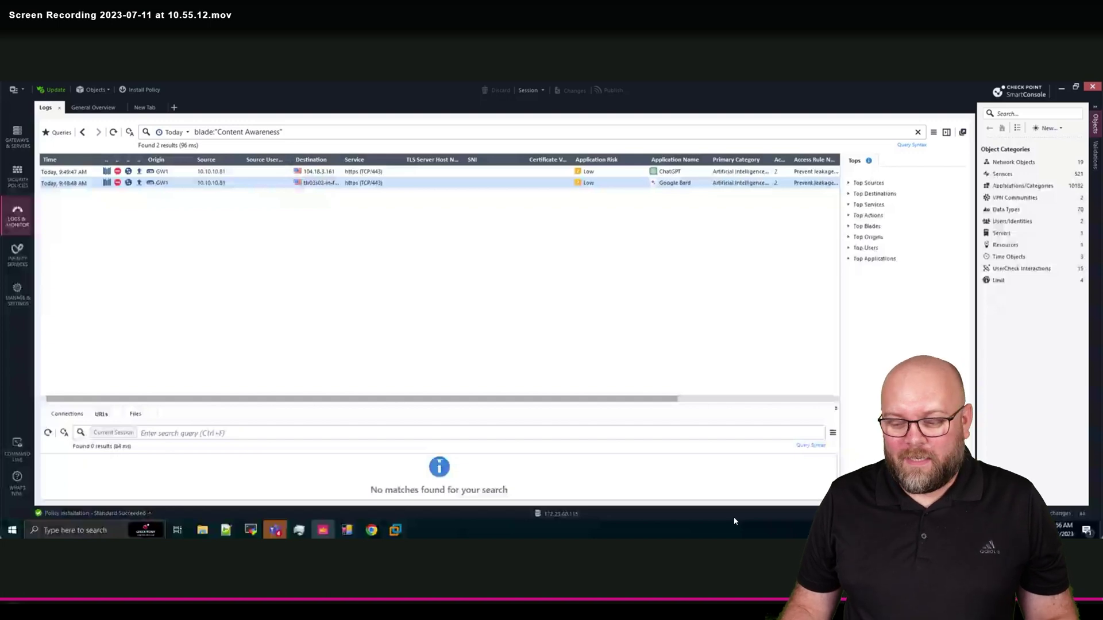
# - Exit the fullscreen video, zoom the page out slightly, and scroll up to the post header
pyautogui.press('Escape')
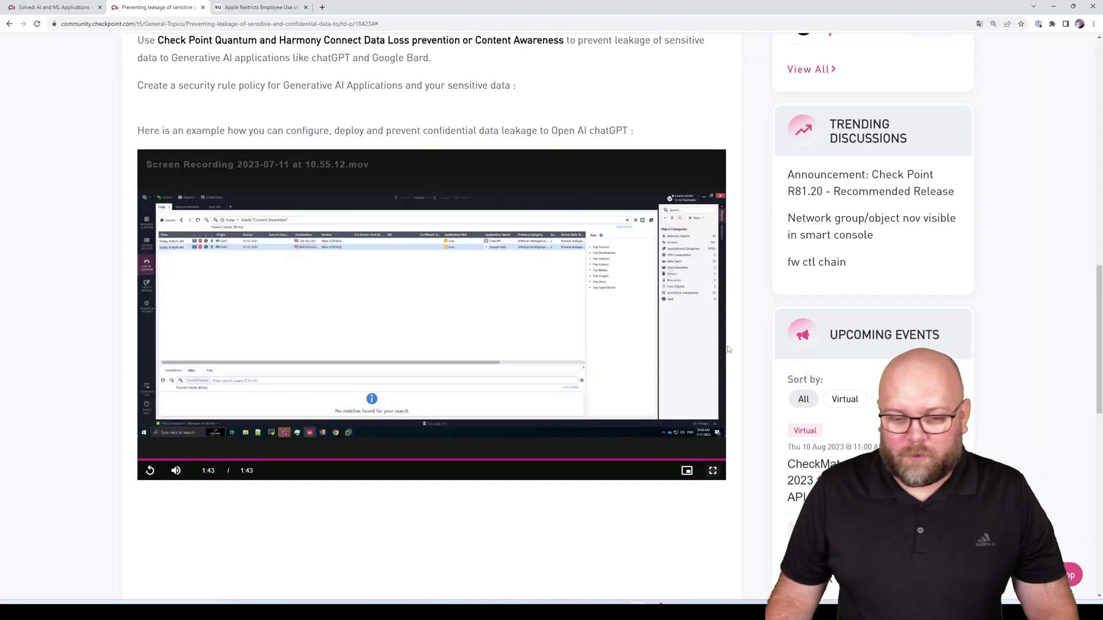
pyautogui.scroll(3, 751, 196)
pyautogui.hotkey('ctrl', '-')
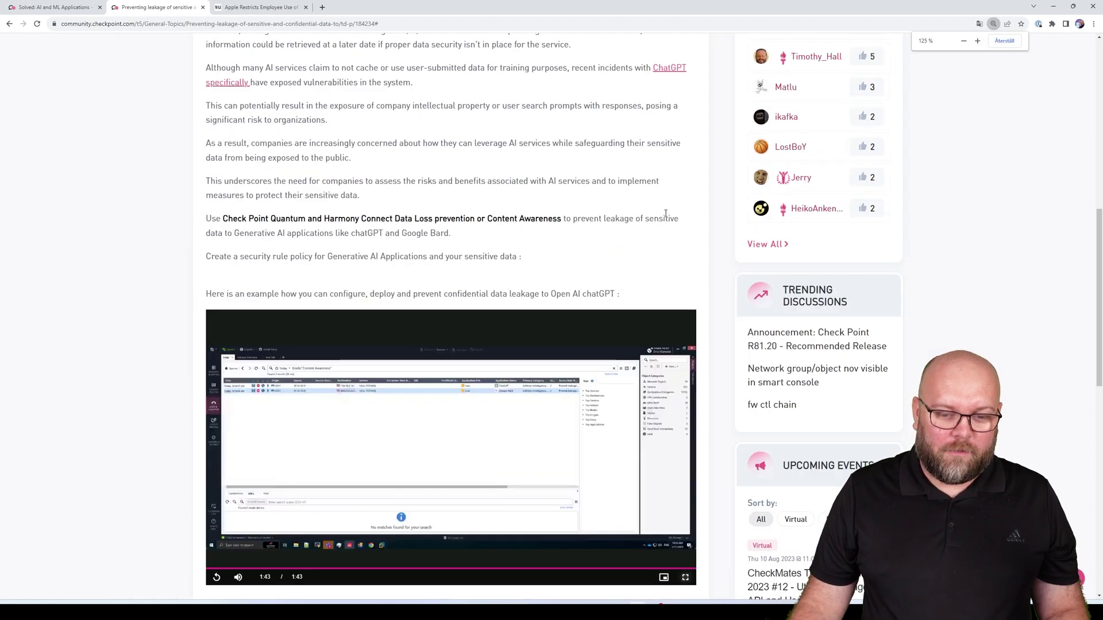
pyautogui.scroll(3, 759, 235)
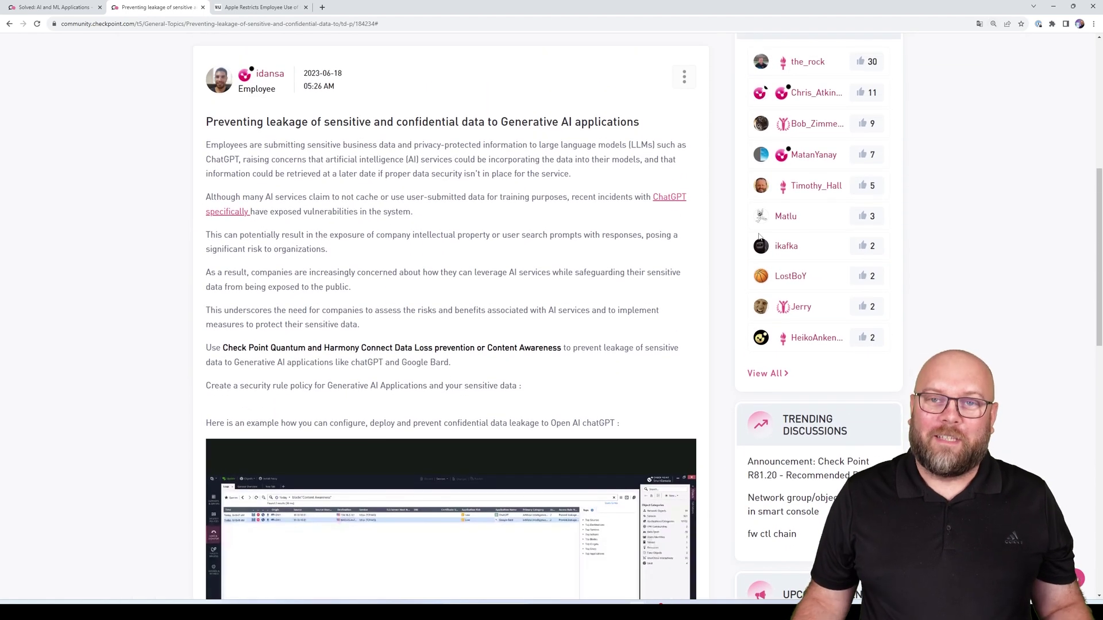